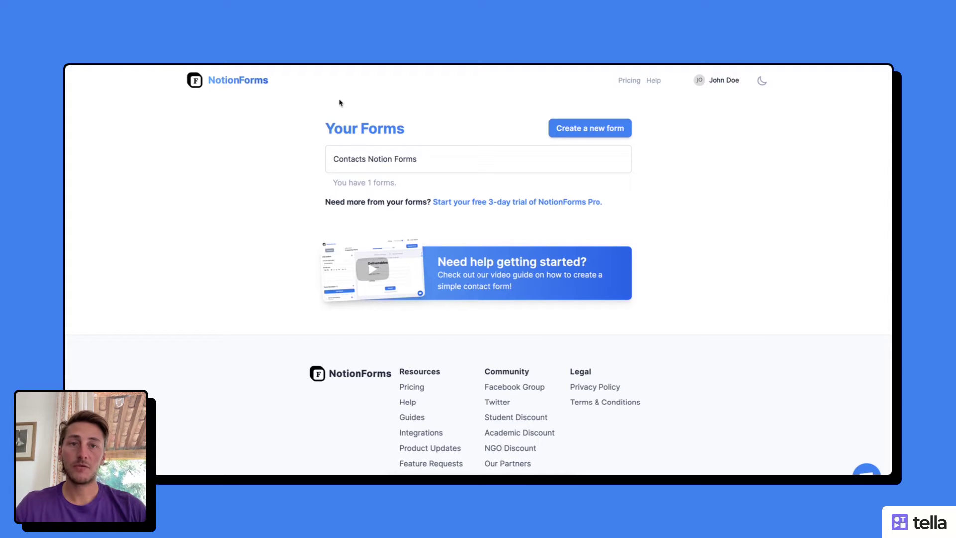
Step: Open the Contacts Notion Forms entry from the Your Forms dashboard
left_click(429, 164)
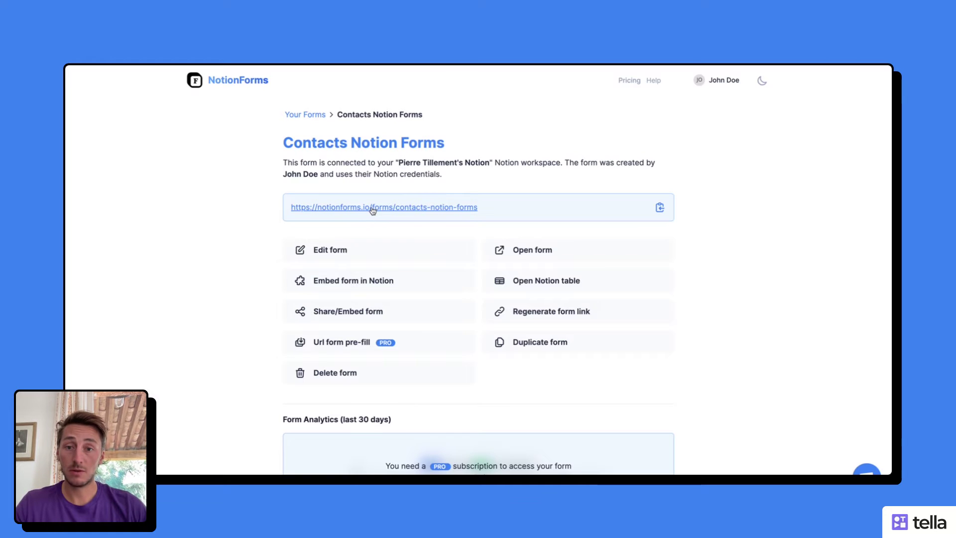
Step: Test the public form link, then copy the notionforms.io/forms/contacts-notion-forms share link
left_click(372, 209)
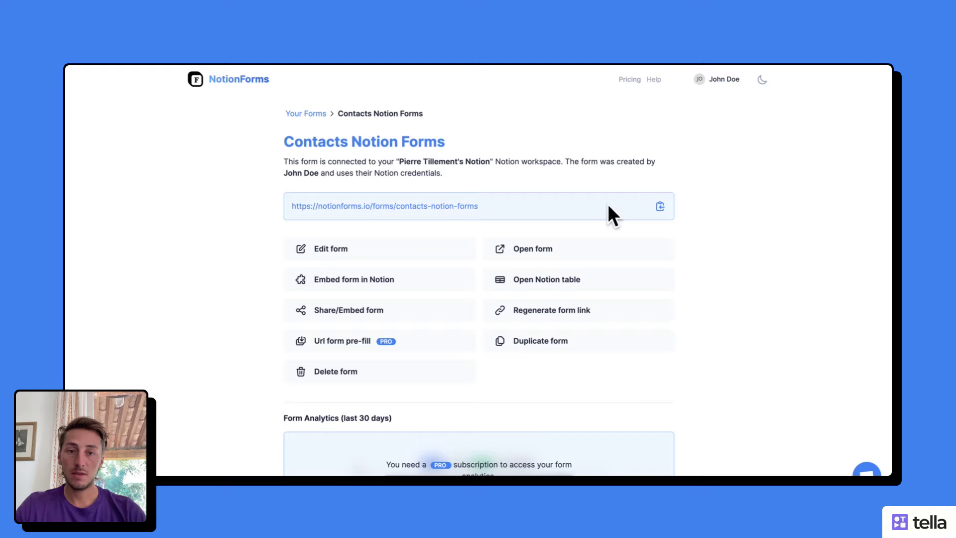
left_click(659, 206)
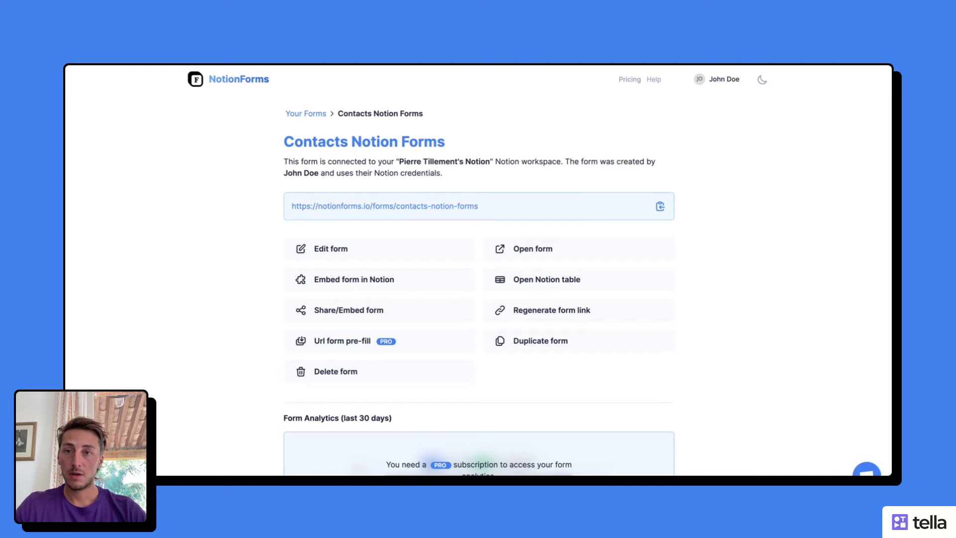
Step: Add an /embed block under the Share form title using the copied form link, re-pasting it once
key("super+Tab")
left_click(351, 222)
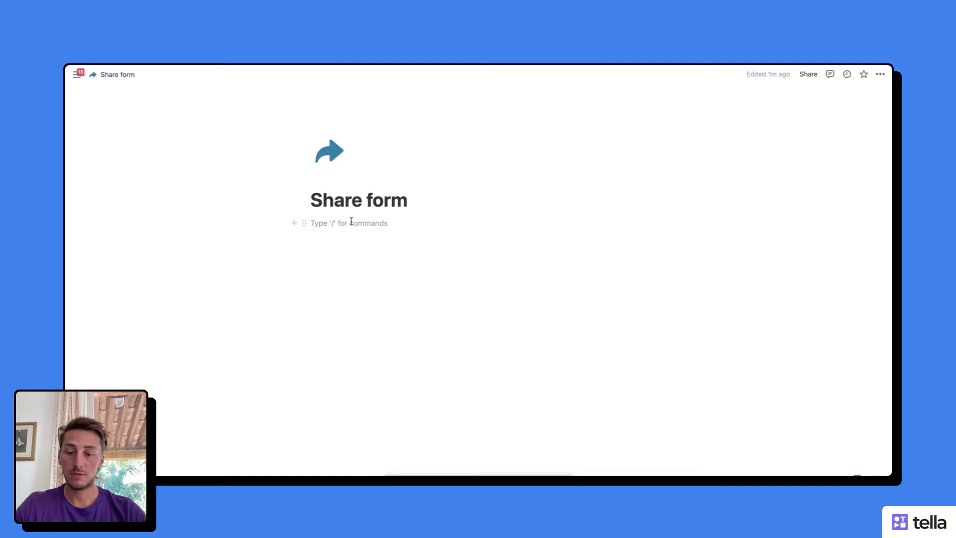
type("/")
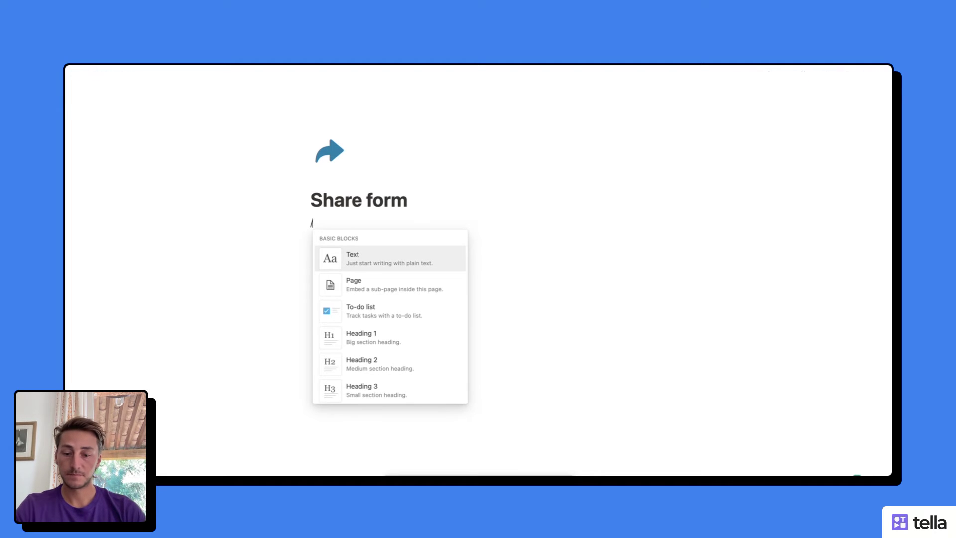
type("embed")
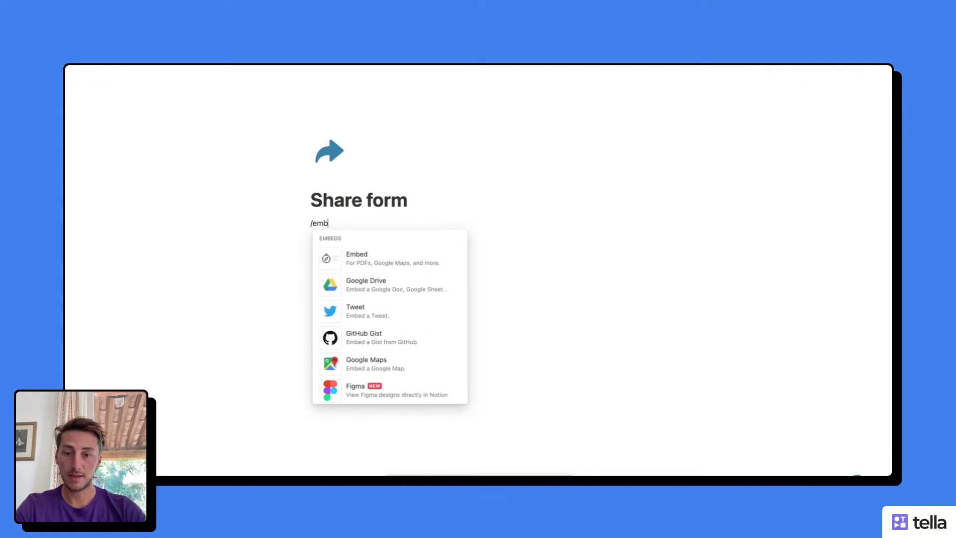
left_click(382, 263)
key("super+v")
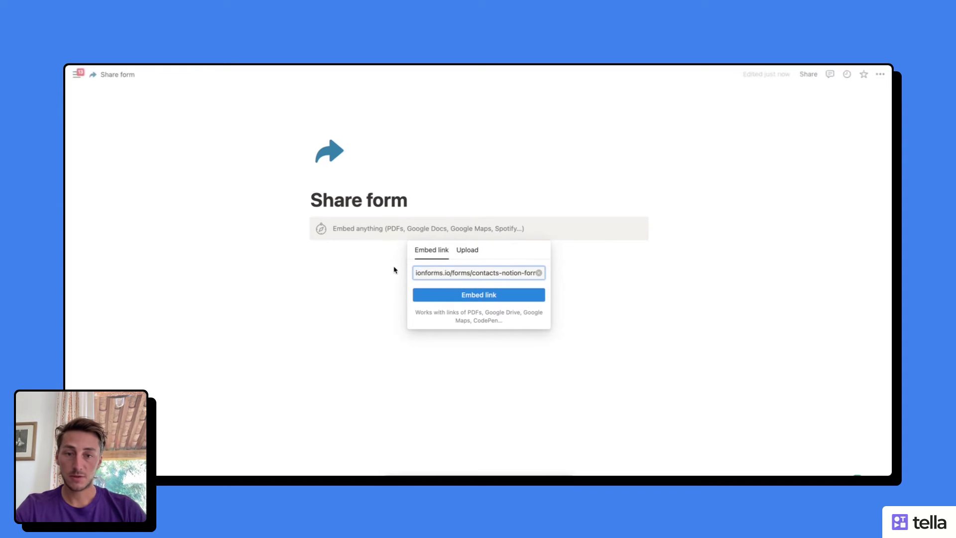
left_click(498, 298)
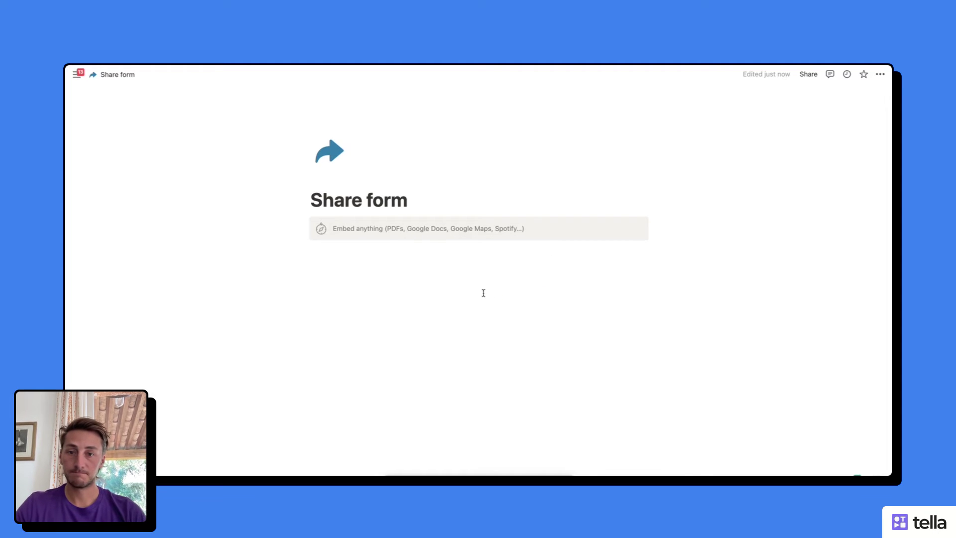
left_click(426, 233)
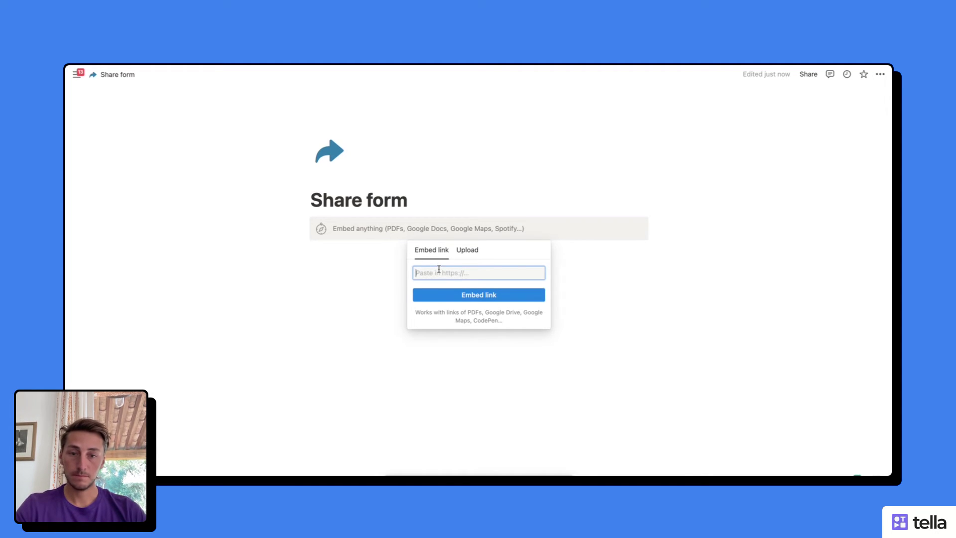
key("super+v")
left_click(453, 293)
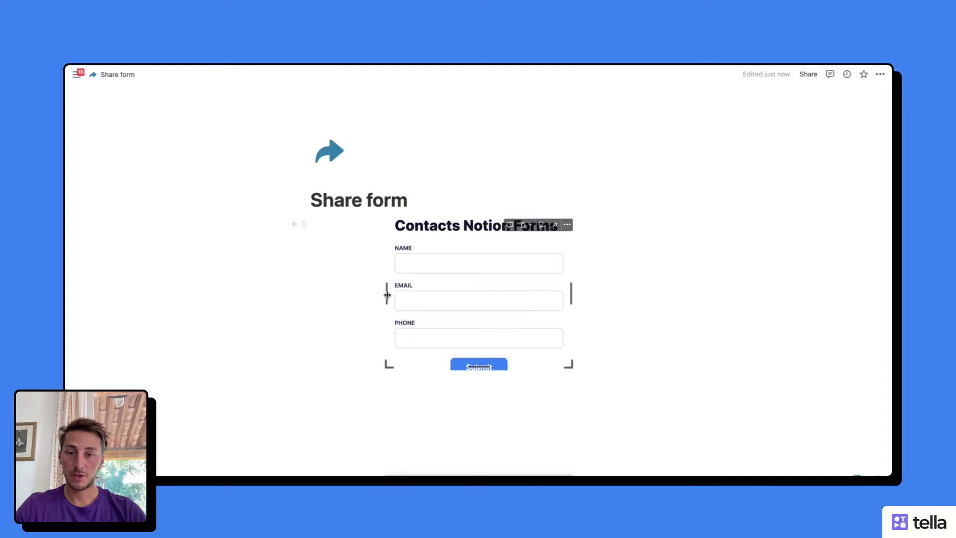
Step: Widen the embedded contact form and stretch it taller so the Submit button shows
left_click_drag(386, 295, 298, 291)
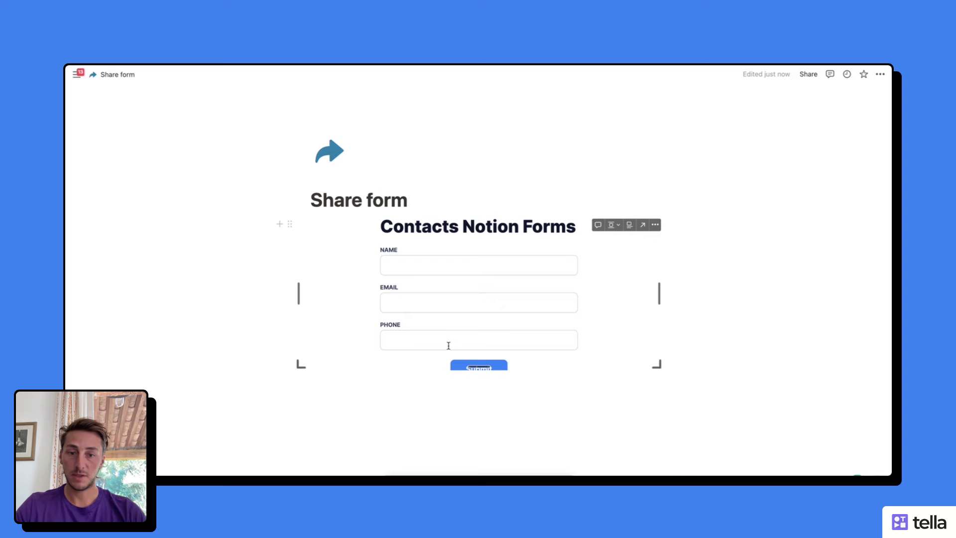
left_click_drag(472, 367, 476, 401)
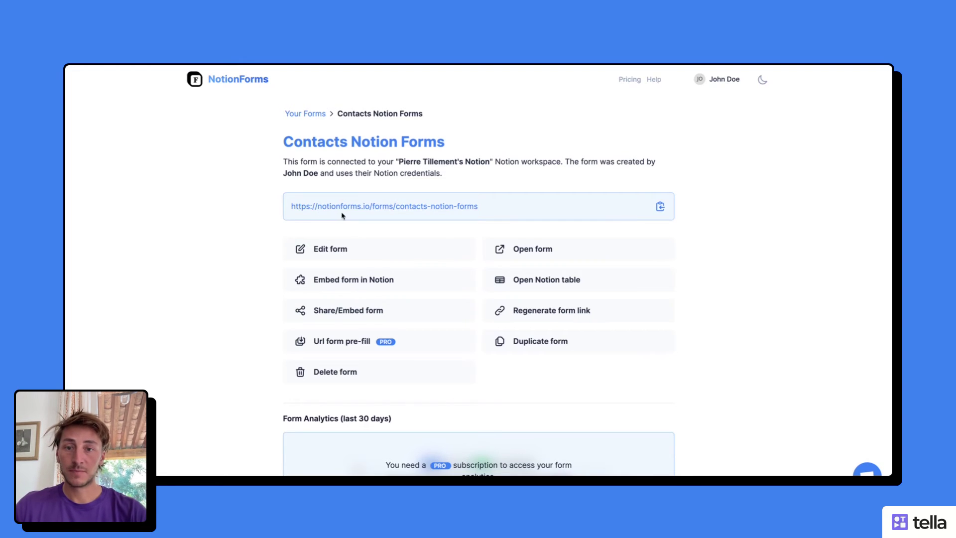
Step: Copy the form's iframe embed code from the Share/Embed form options and close them
left_click(344, 312)
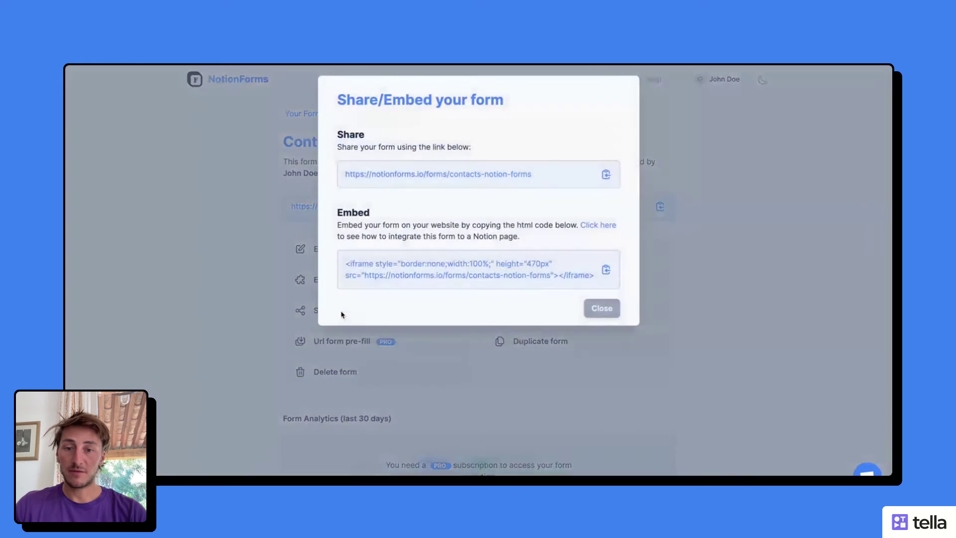
left_click(606, 270)
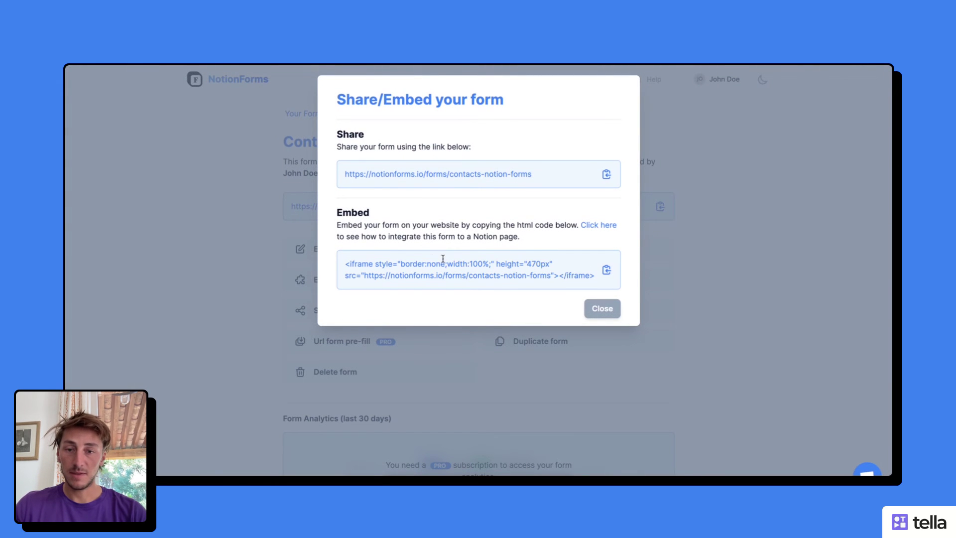
left_click(602, 309)
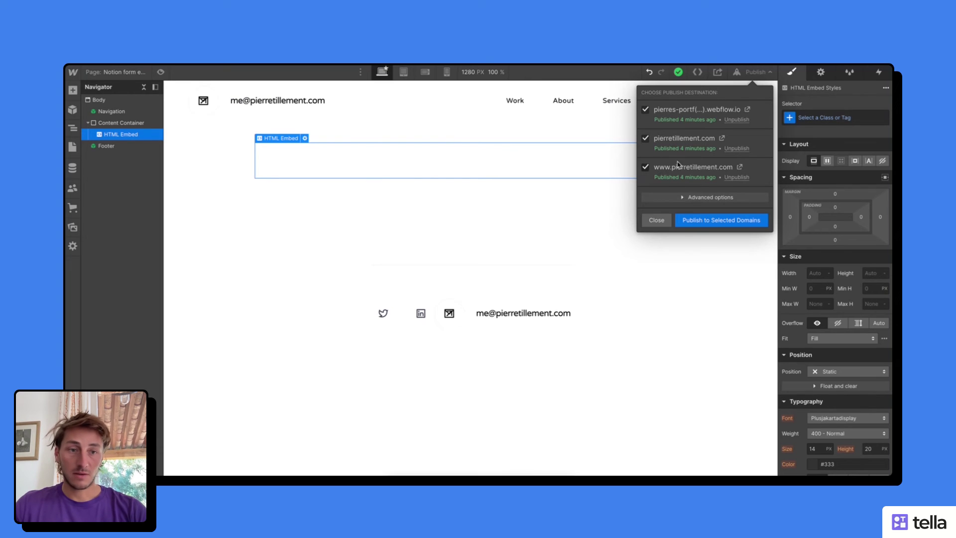
Step: Paste the iframe code into the Webflow HTML Embed element and save it
left_click(656, 220)
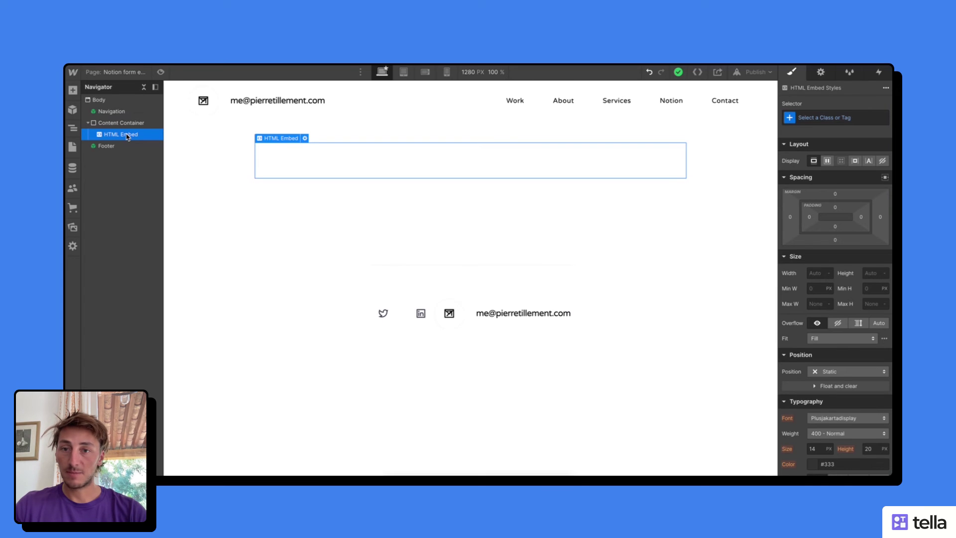
left_click(305, 139)
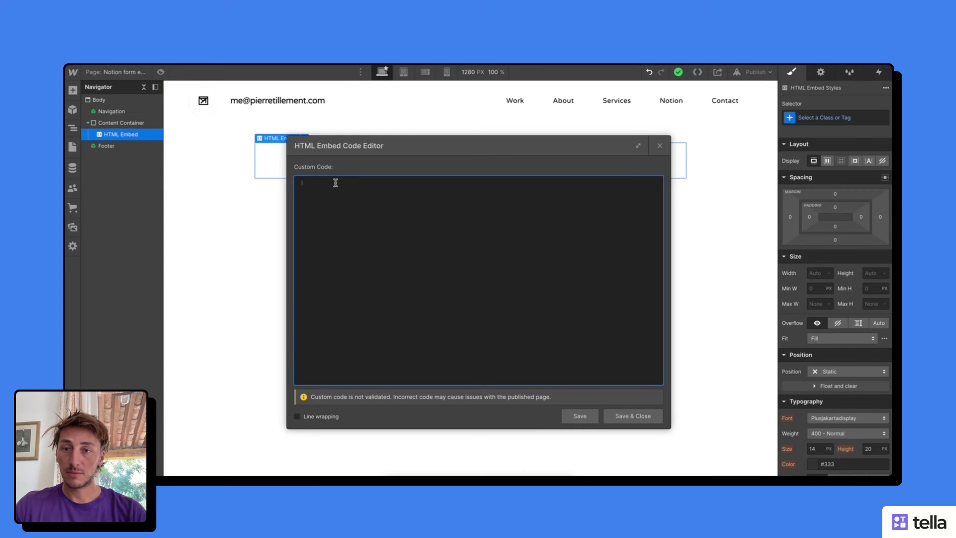
key("ctrl+v")
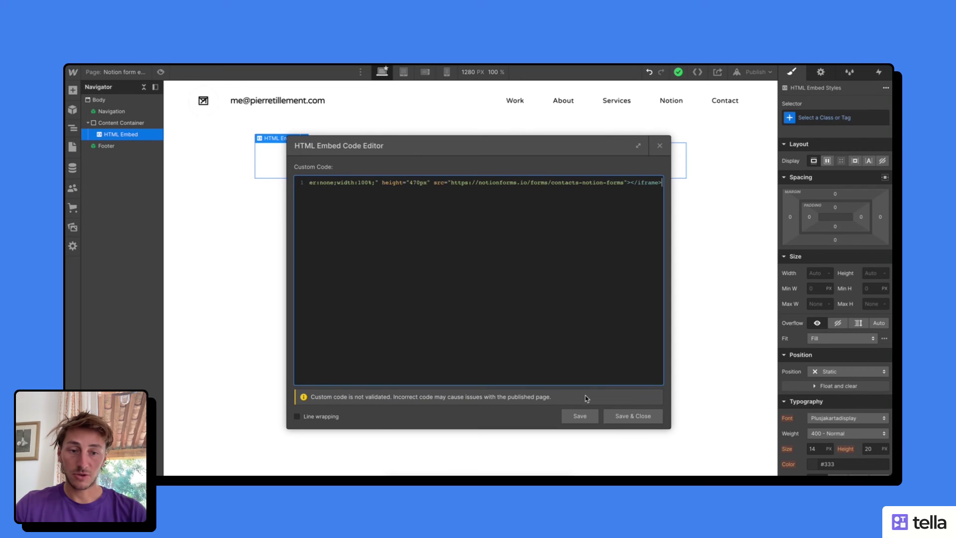
left_click(639, 417)
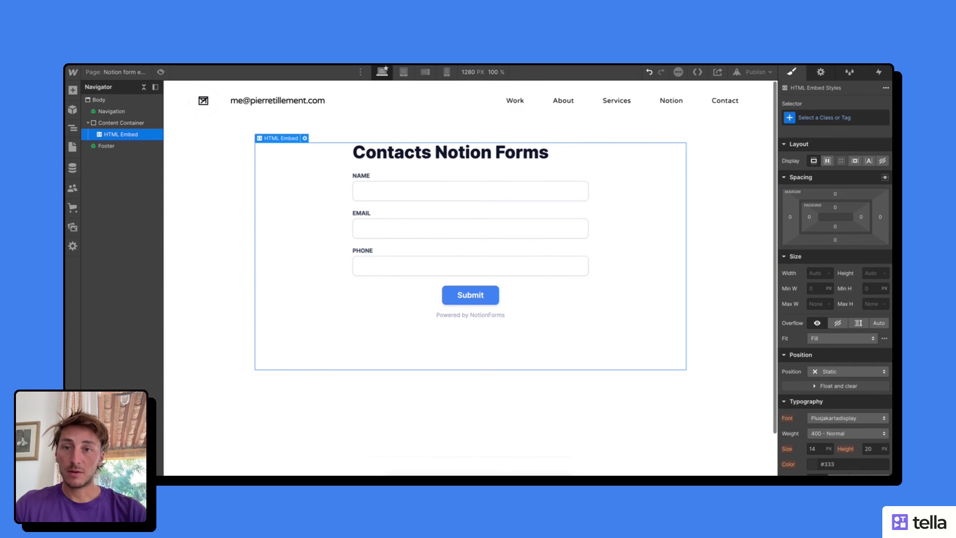
Step: In preview, submit a test contact's name, e-mail and phone, then check Notion's Contacts table
key("super+shift+p")
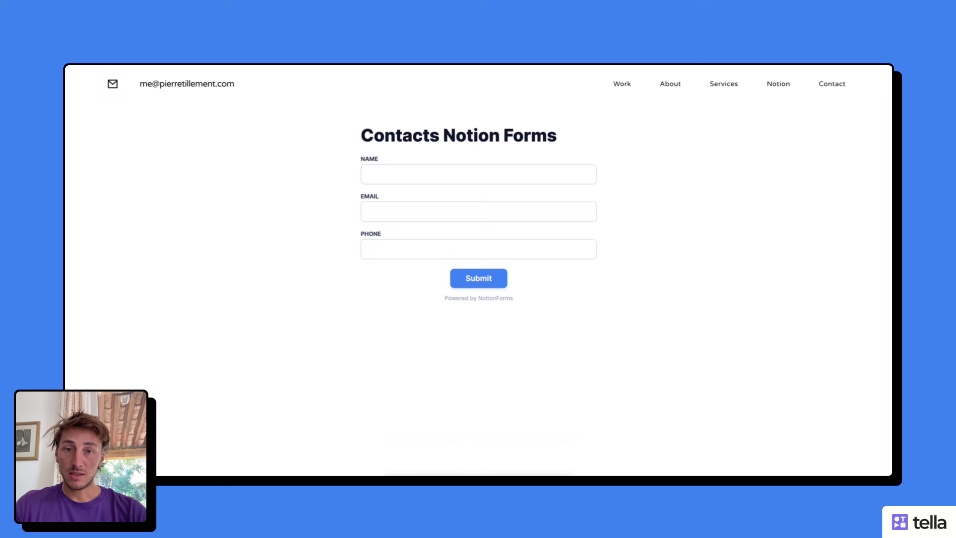
left_click(413, 174)
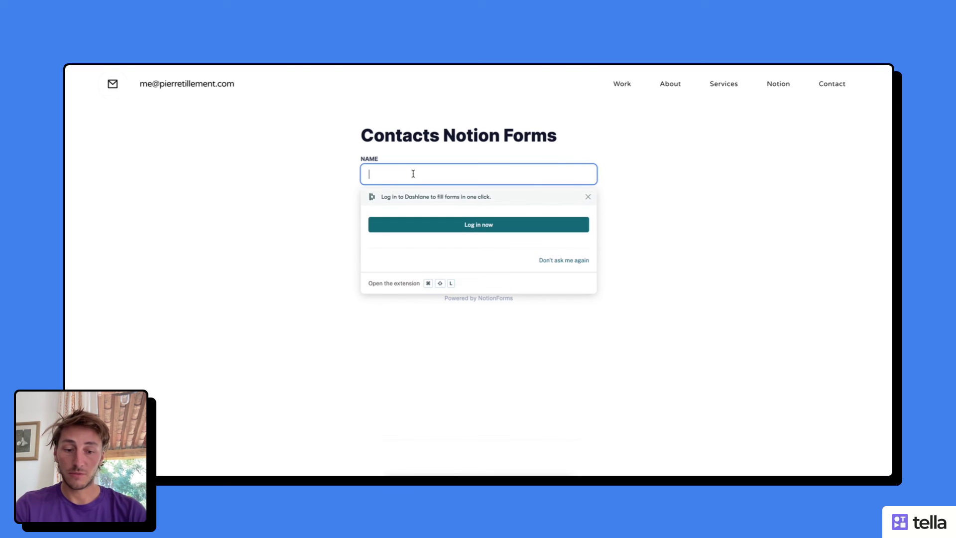
type("Pierre")
left_click(478, 211)
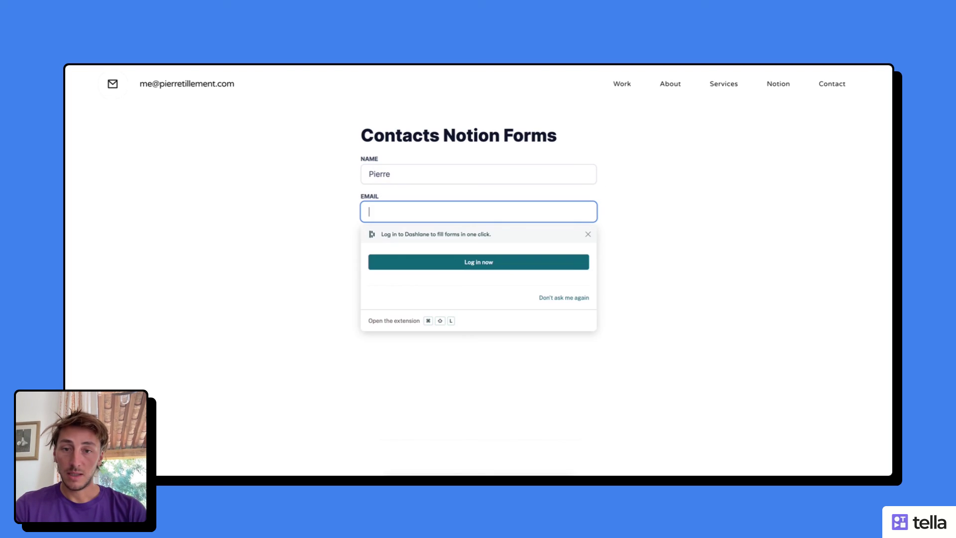
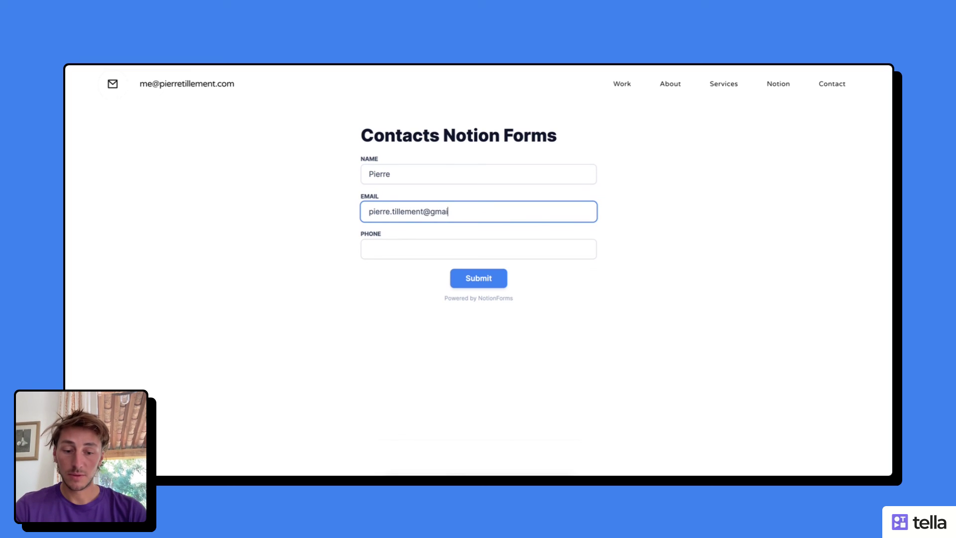
key("Tab")
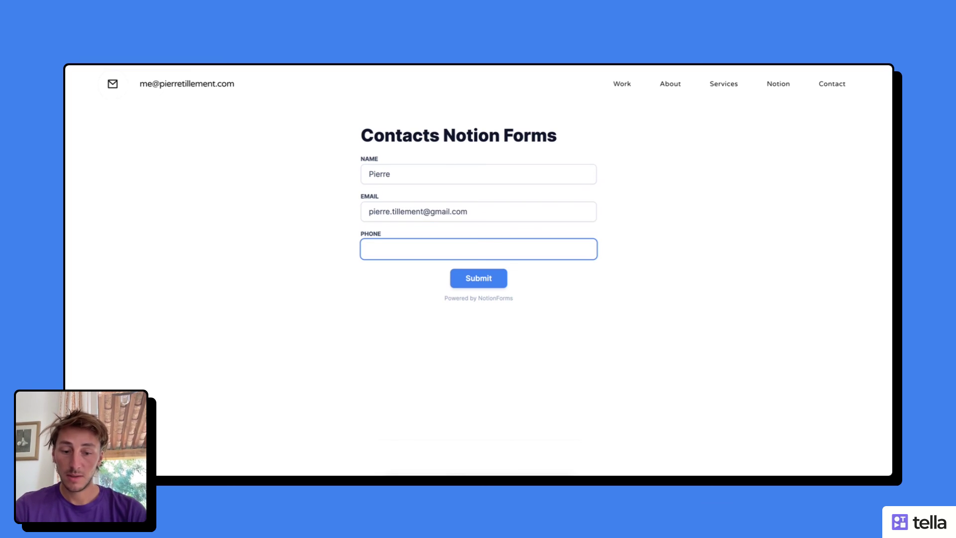
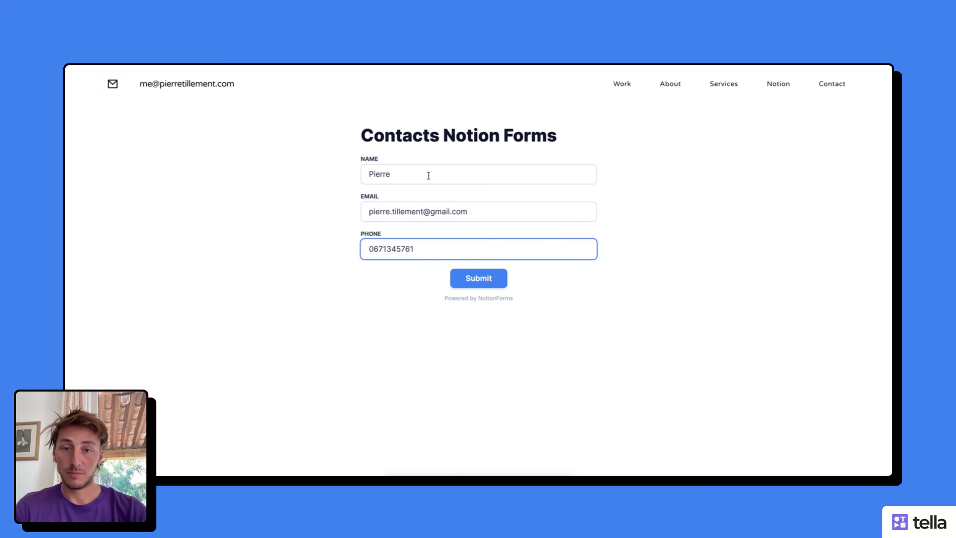
left_click(483, 278)
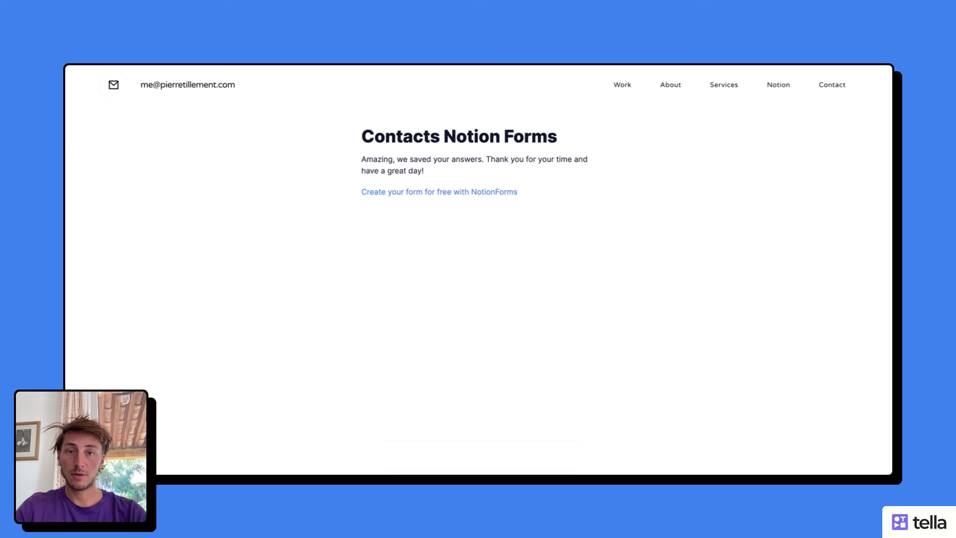
key("ctrl+Tab")
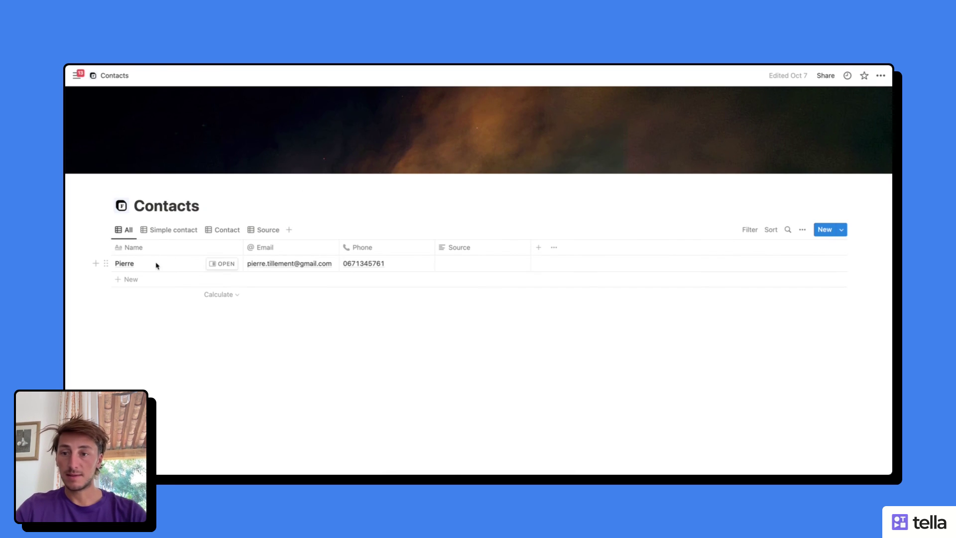